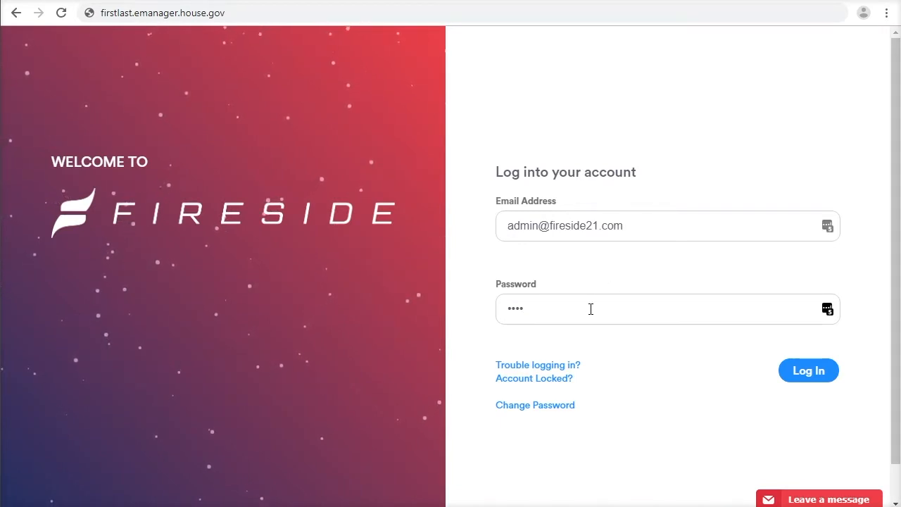
Log into the account and look over the dashboard cards, from My Mail down to People and Success Coaching.
click(808, 372)
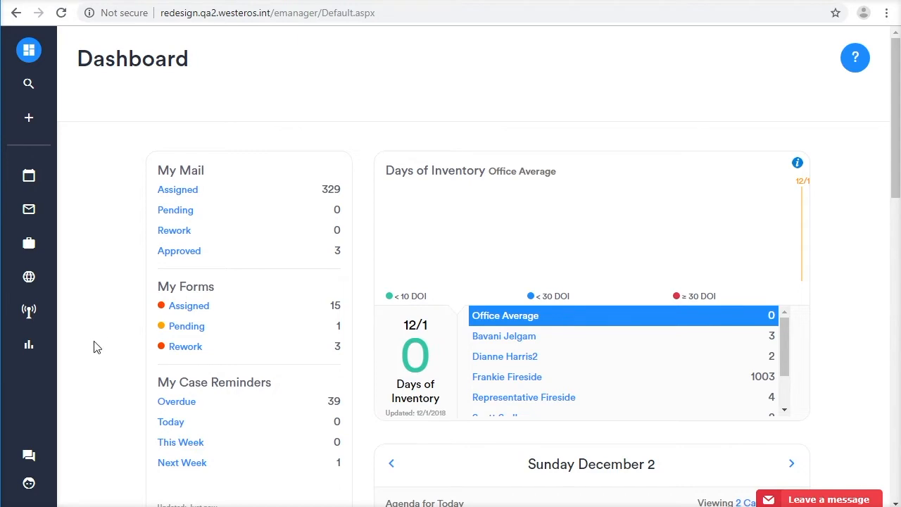
scroll(96, 347, down, 4)
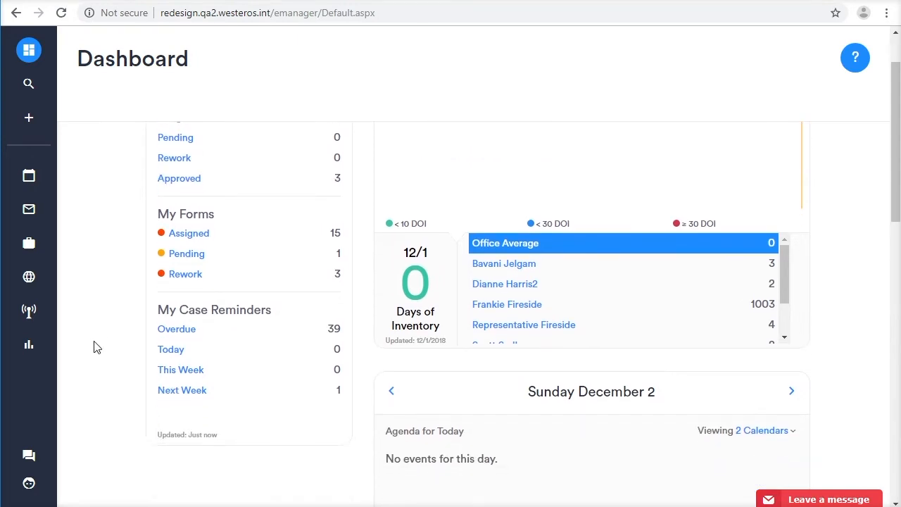
scroll(96, 347, down, 3)
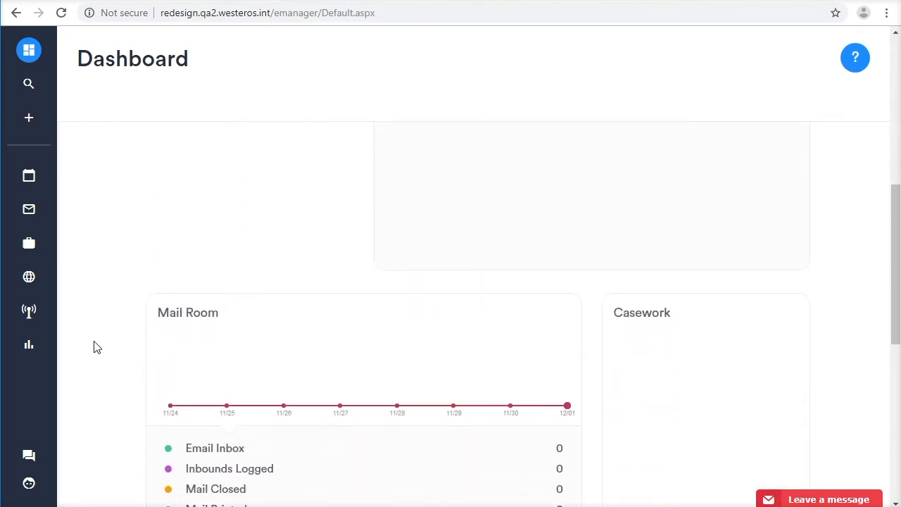
scroll(96, 347, down, 3)
scroll(96, 347, down, 4)
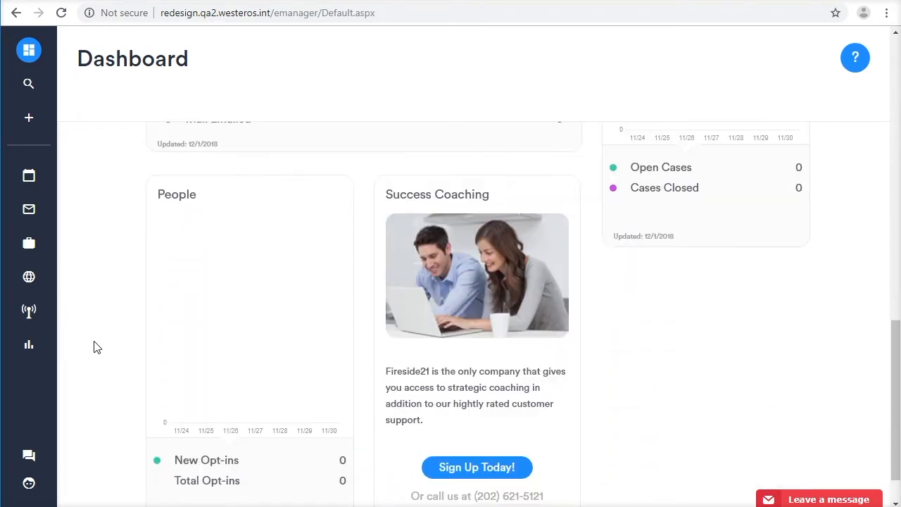
scroll(96, 347, up, 13)
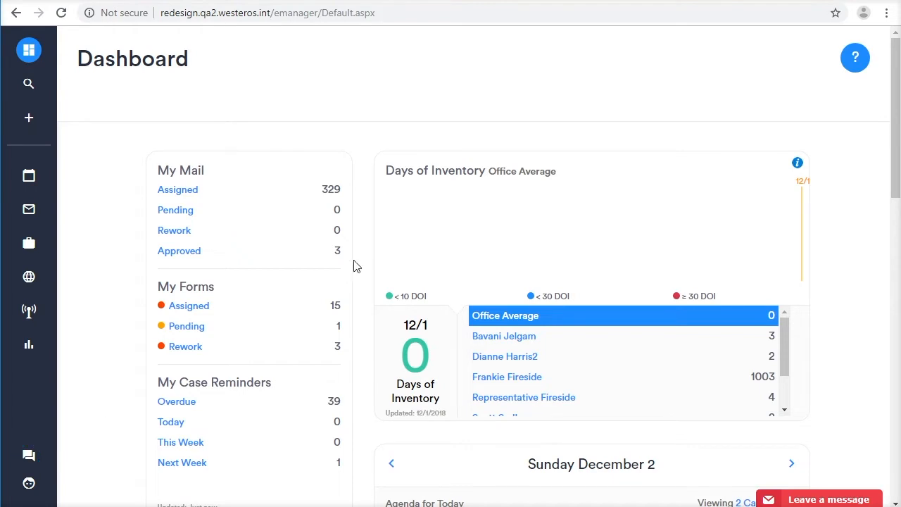
View the Get Help overview of support contacts and help articles, and close it.
click(29, 457)
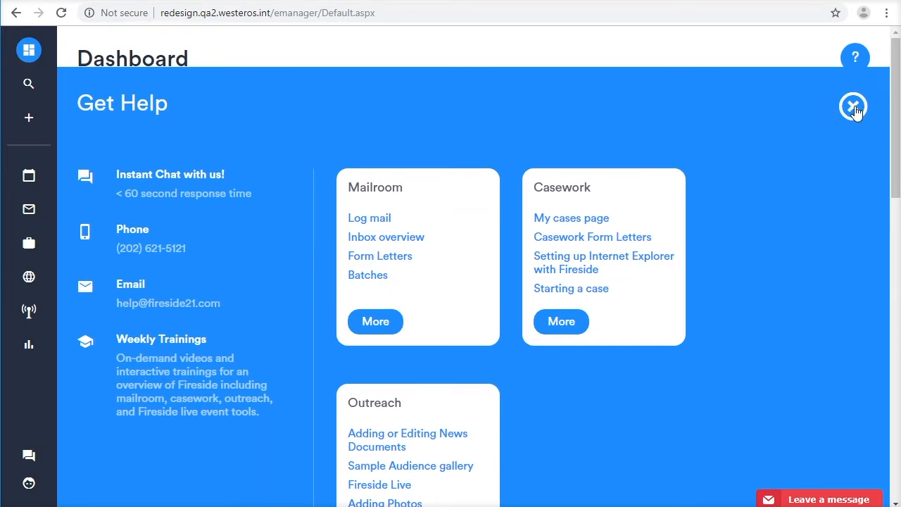
click(853, 107)
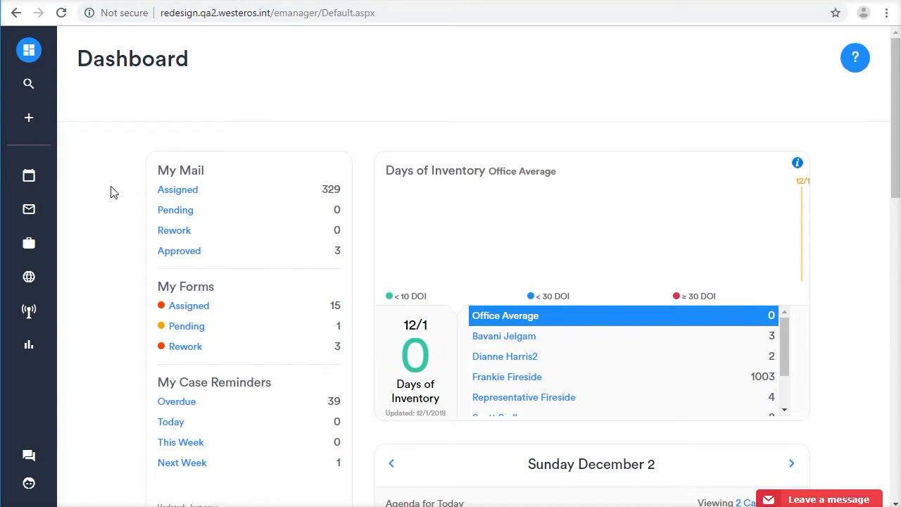
Search for Franklin Roosevelt under Find People, open his profile and show only his correspondence.
click(31, 86)
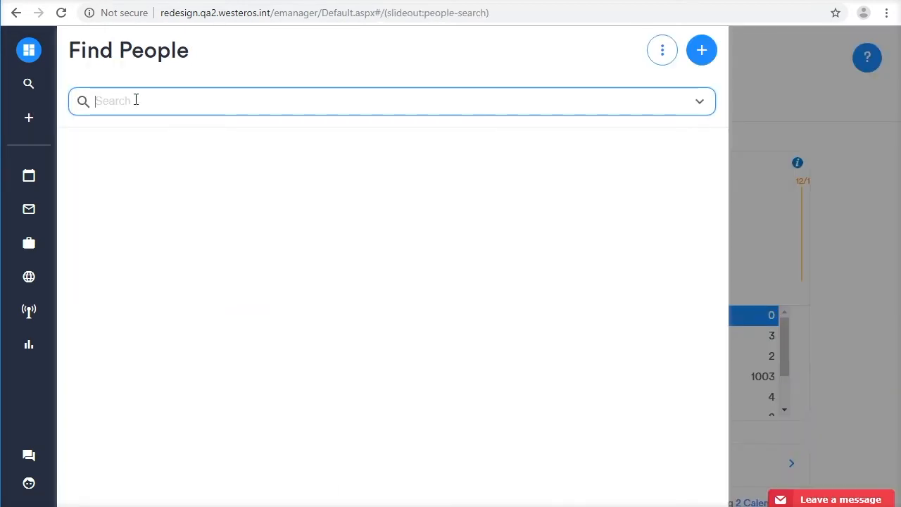
text(fran)
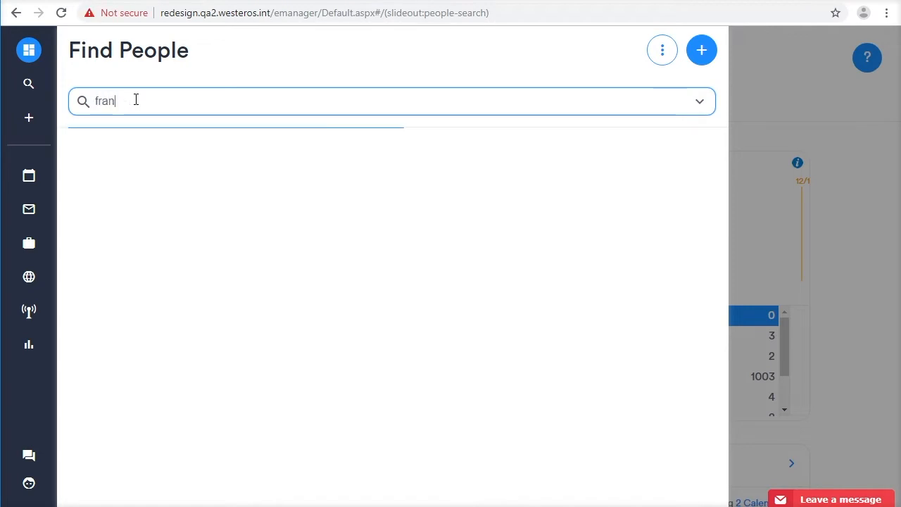
text(klin)
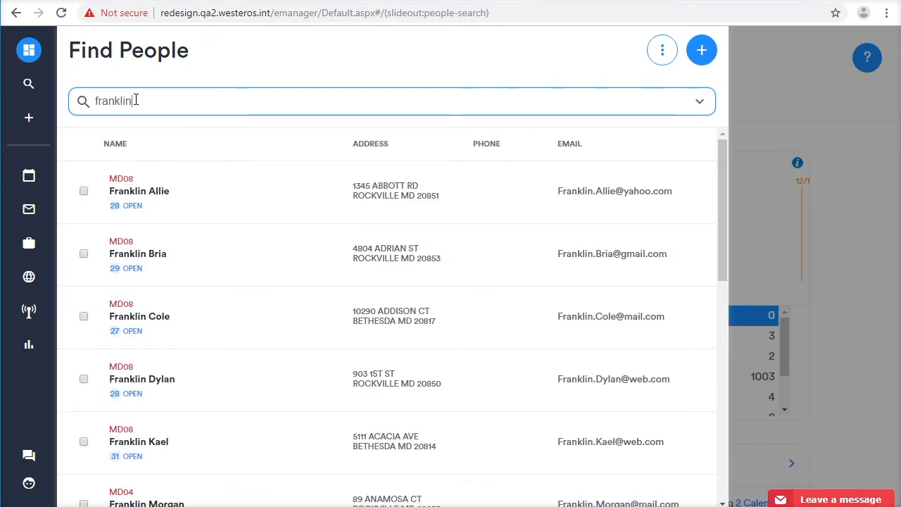
text( roose)
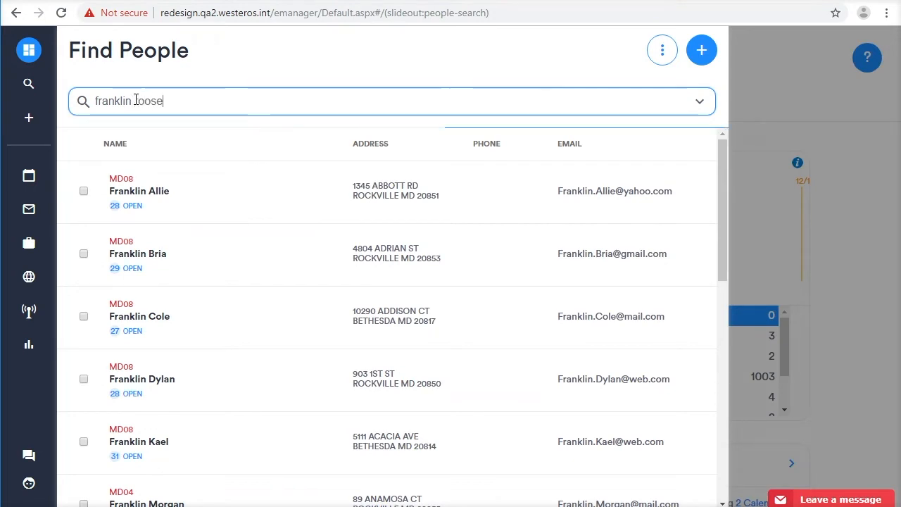
text(velt)
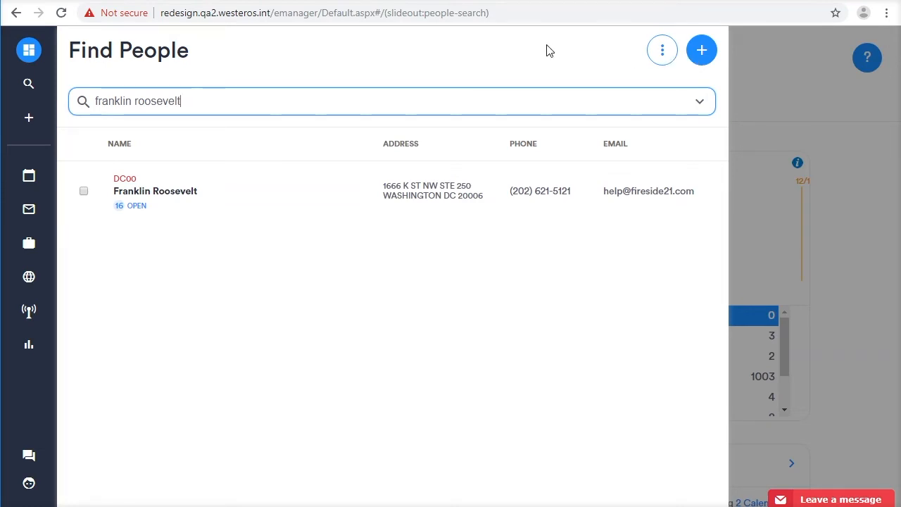
click(167, 197)
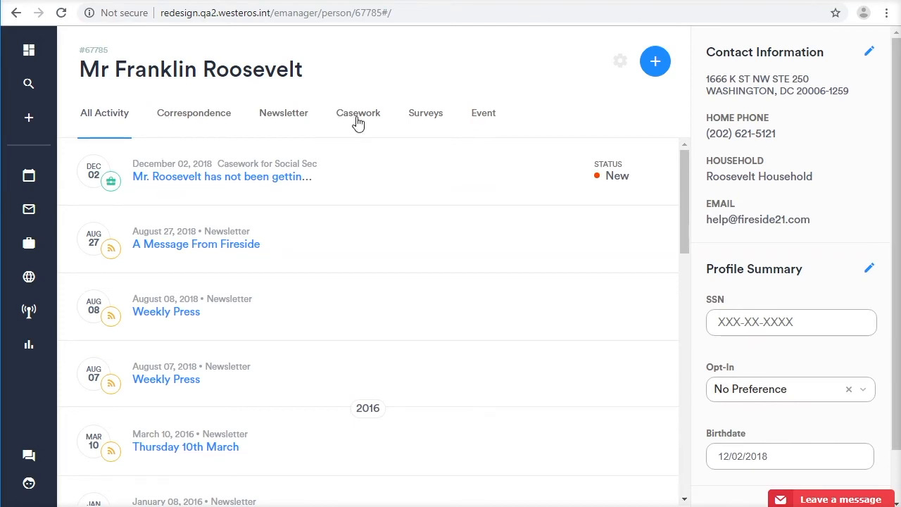
click(189, 123)
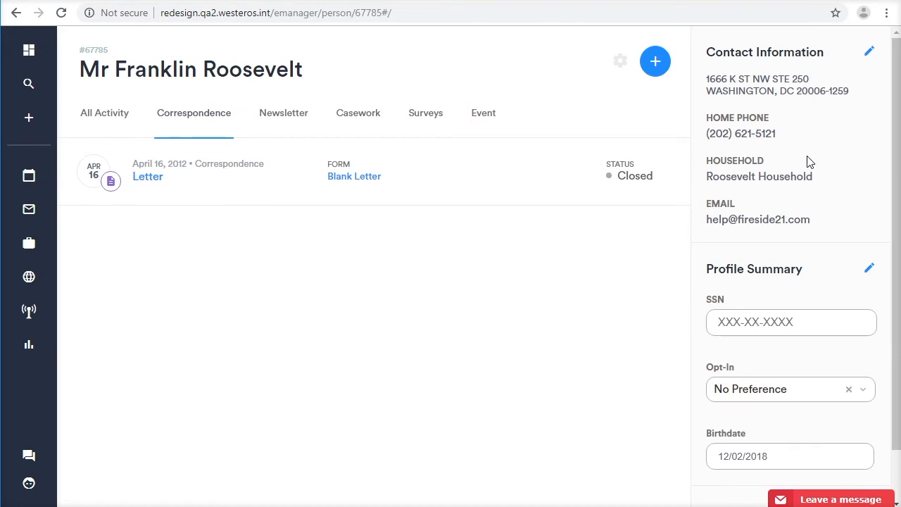
Look through the name and address fields of the profile's contact information editor, and leave it without saving.
click(870, 54)
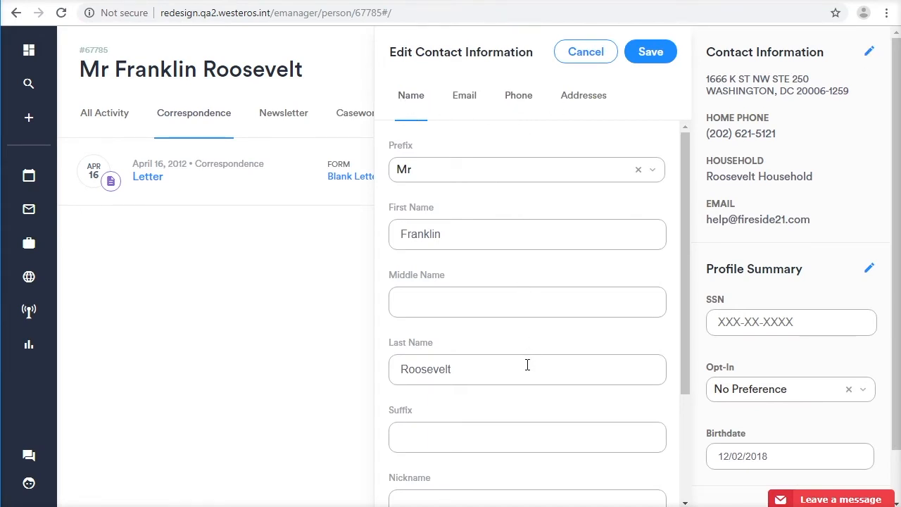
scroll(527, 365, down, 2)
scroll(527, 365, up, 2)
click(583, 98)
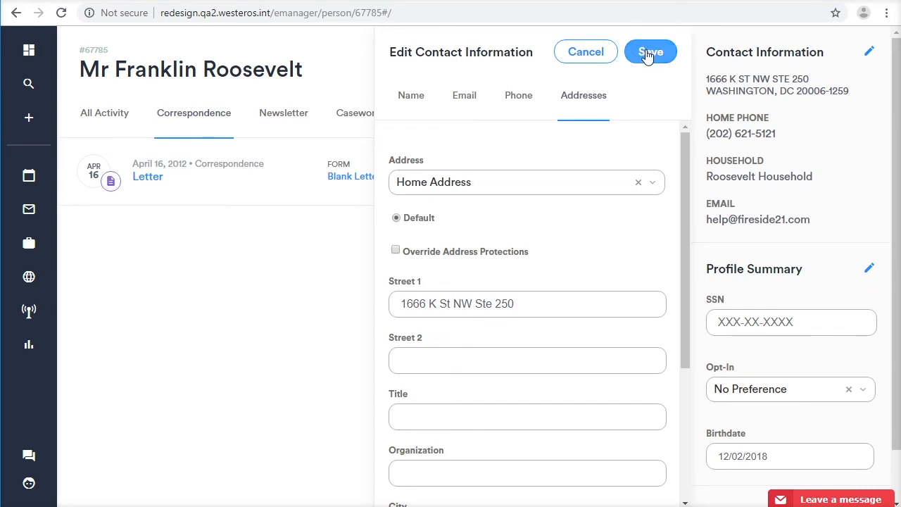
click(592, 59)
Browse all available fields in the Profile Summary editor and leave it without saving.
scroll(848, 275, down, 1)
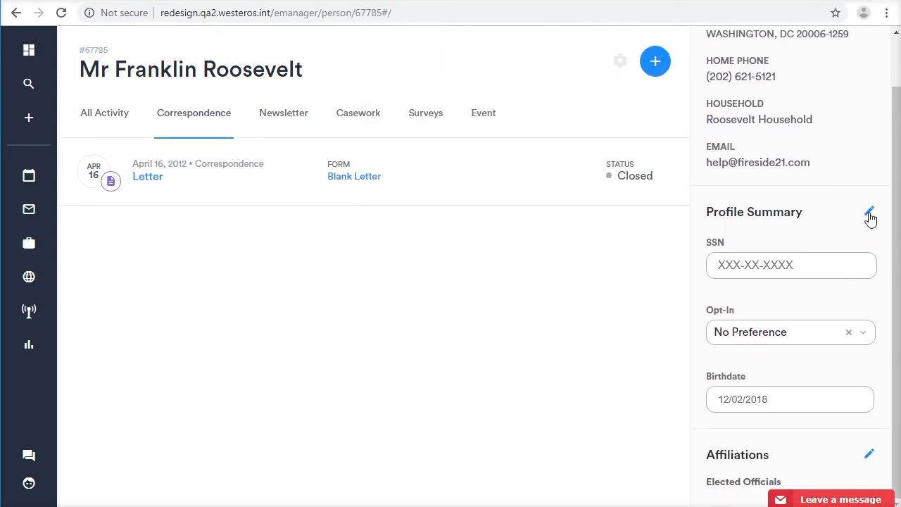
click(870, 214)
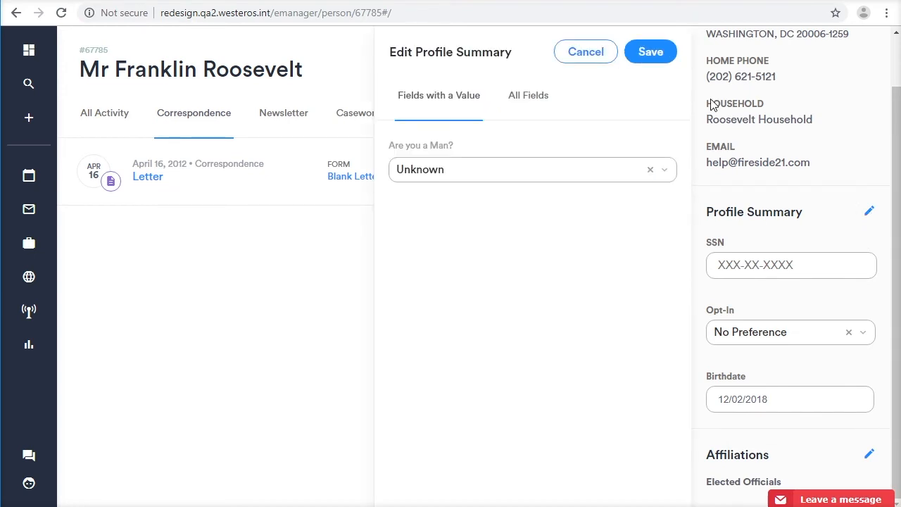
click(524, 101)
scroll(561, 380, down, 5)
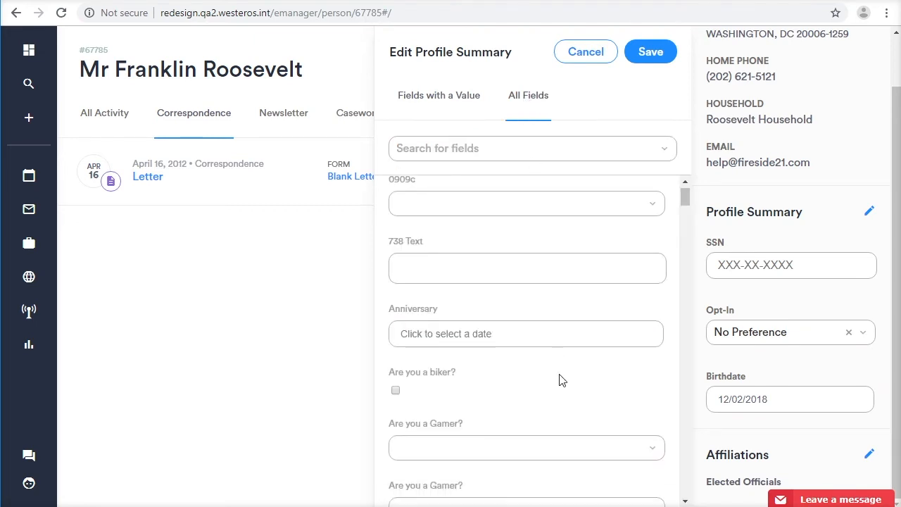
scroll(561, 380, down, 5)
scroll(561, 380, up, 10)
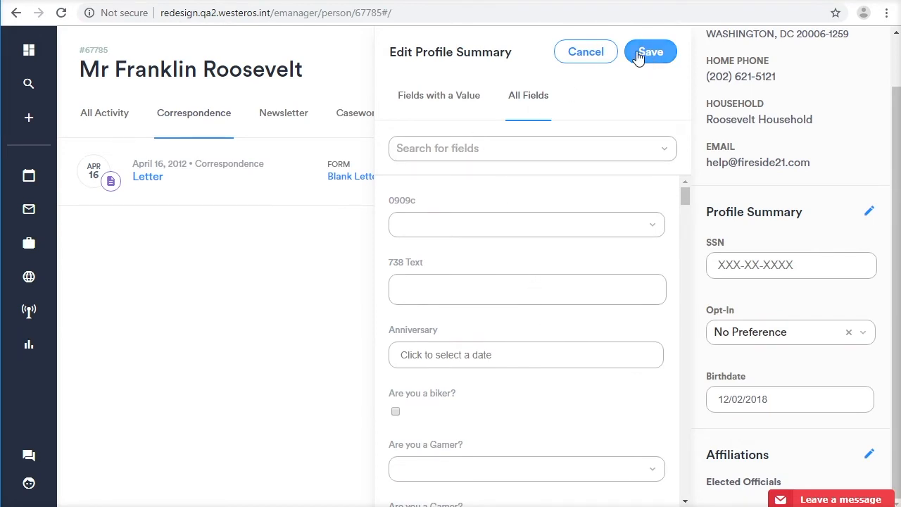
click(588, 56)
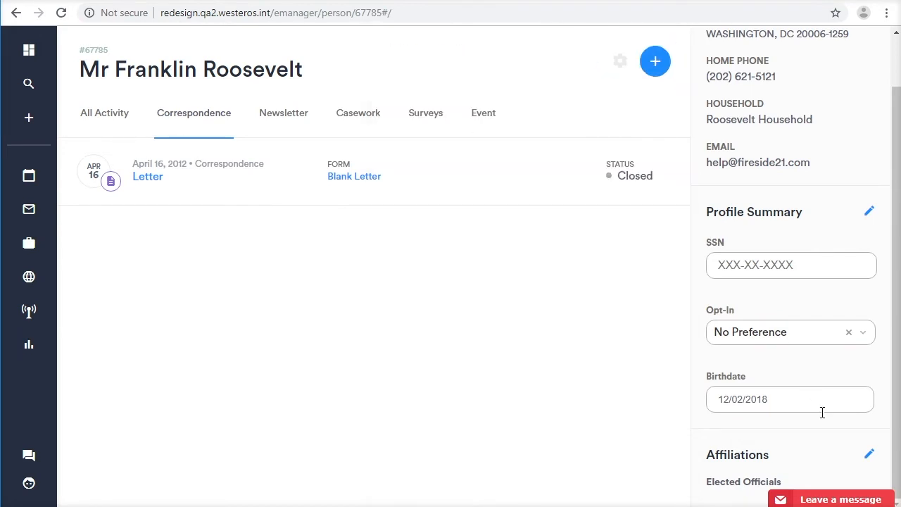
View the profile's Affiliations editor and leave it without saving.
click(867, 457)
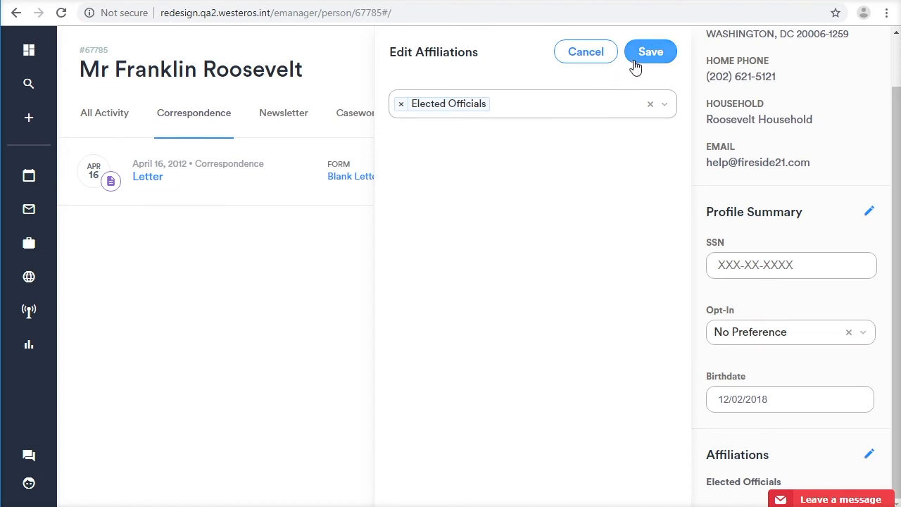
click(576, 57)
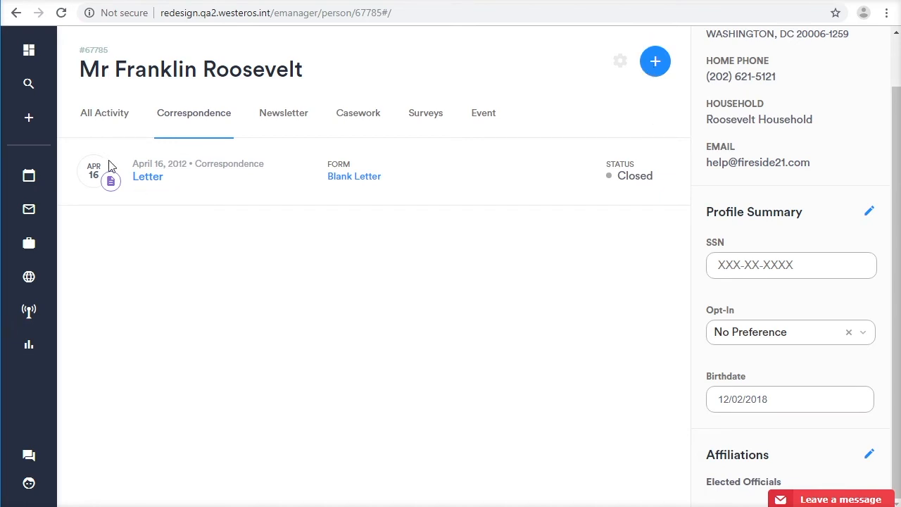
Start logging a new message with the text "They called about a topic".
click(29, 120)
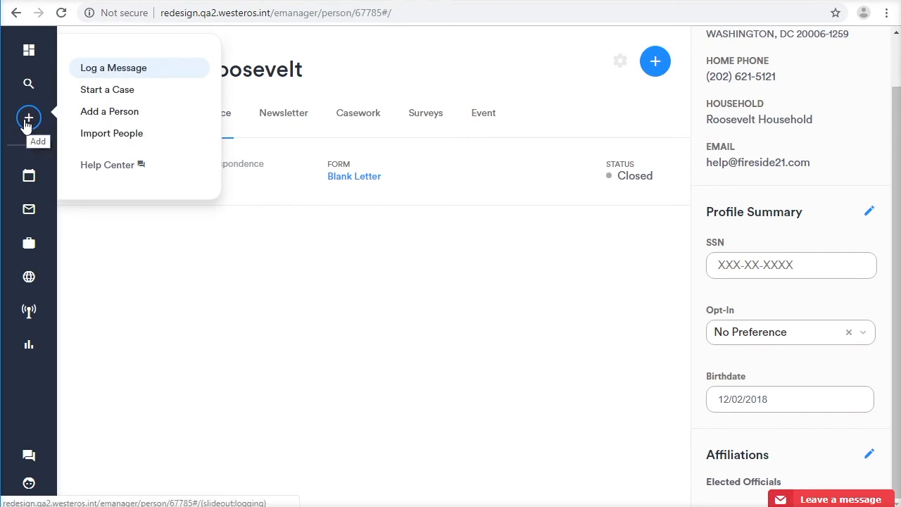
click(26, 125)
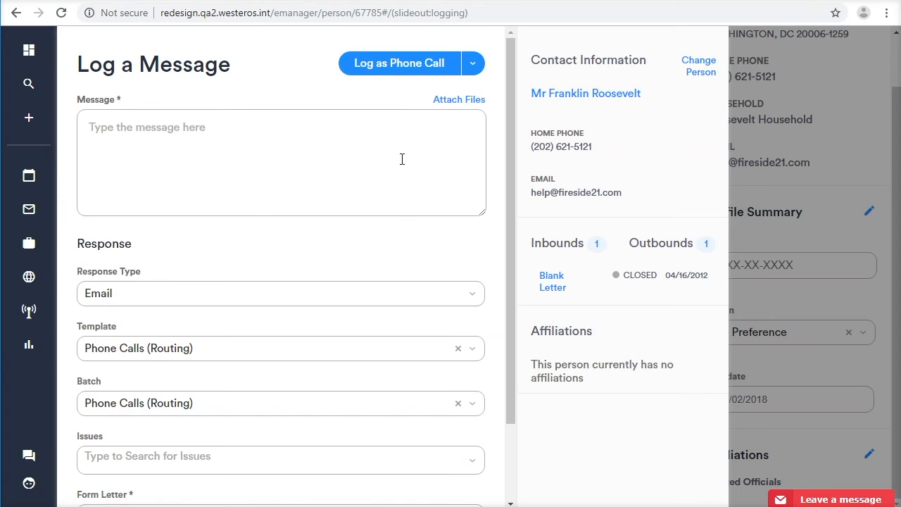
click(195, 152)
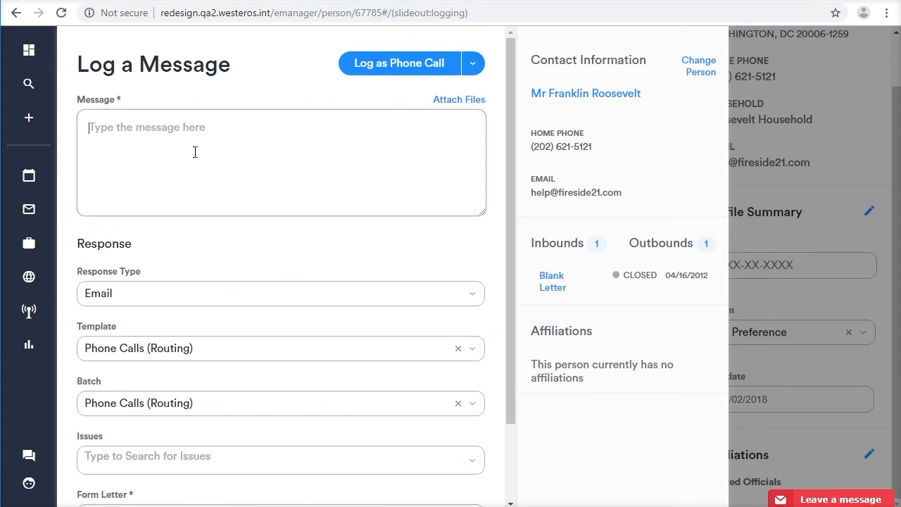
text(They )
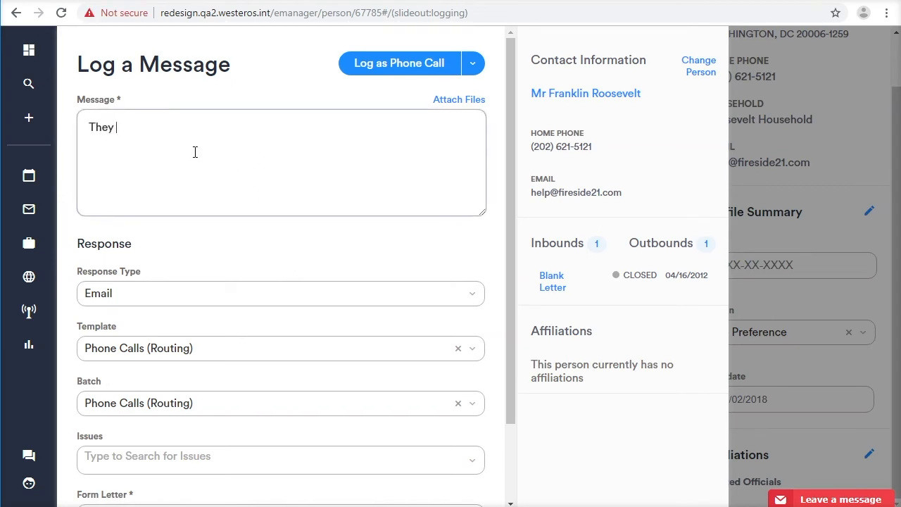
text(called about a topic)
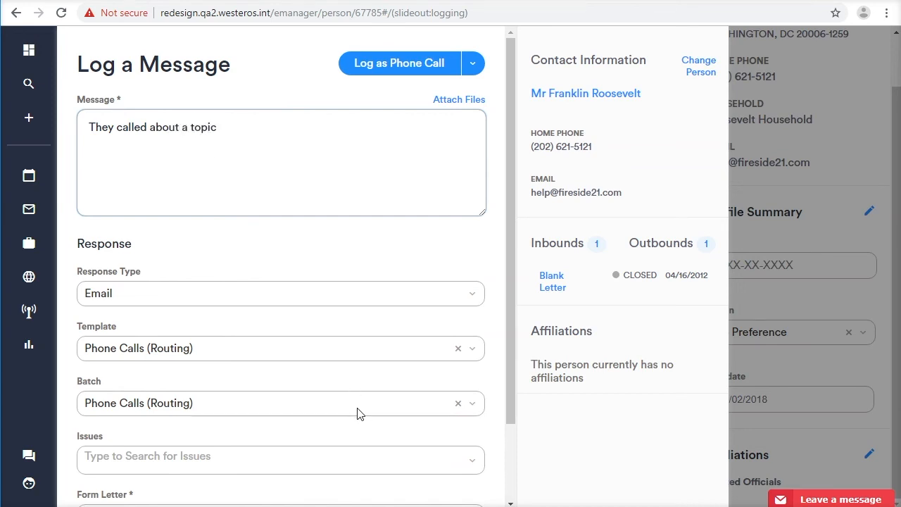
Assign the message to the existing batch "116 Defense NDAA Reauthorization Pro".
scroll(357, 414, down, 1)
scroll(357, 414, down, 2)
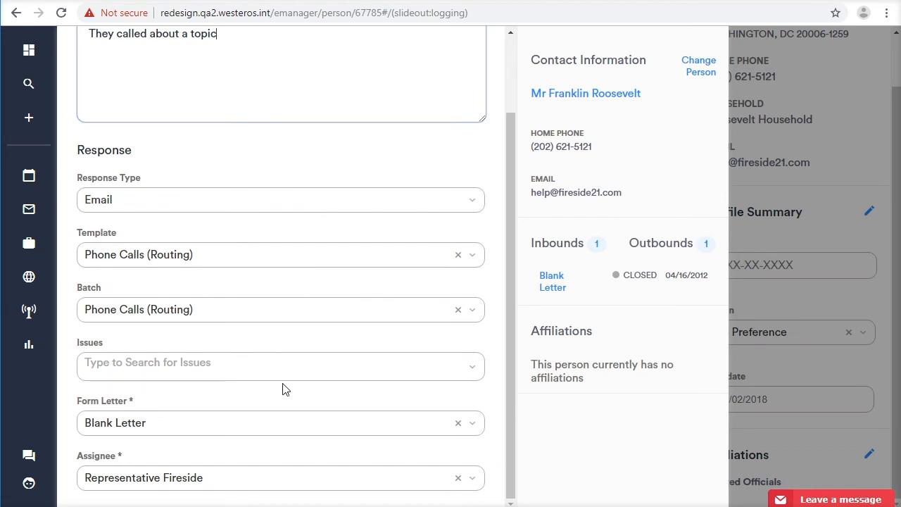
click(213, 312)
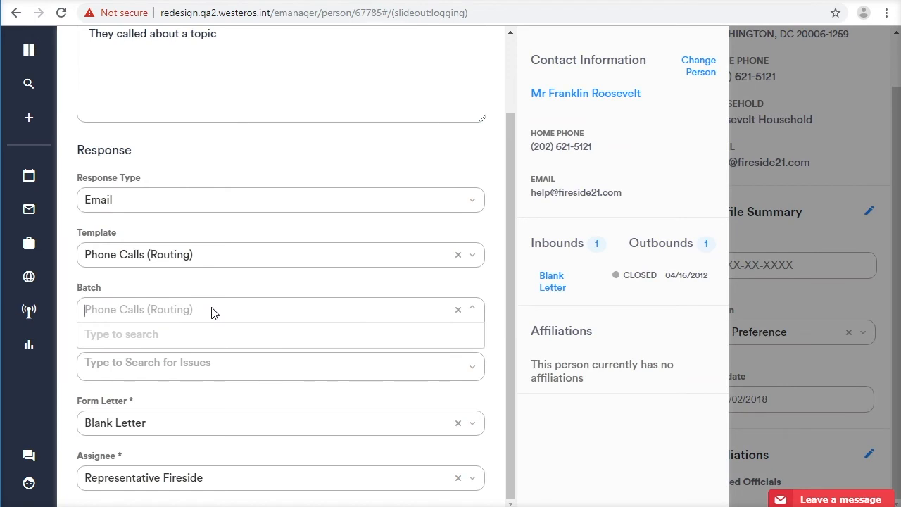
text(116 G)
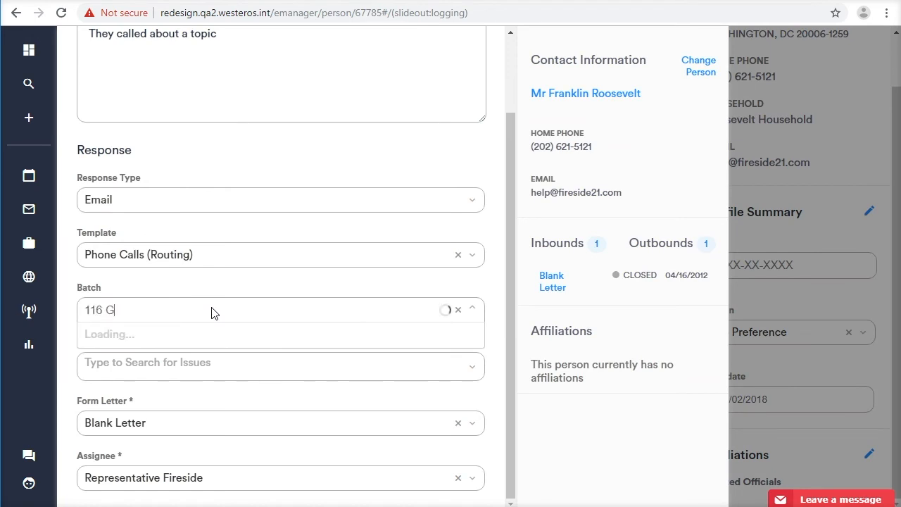
key(BackSpace)
text(Defense)
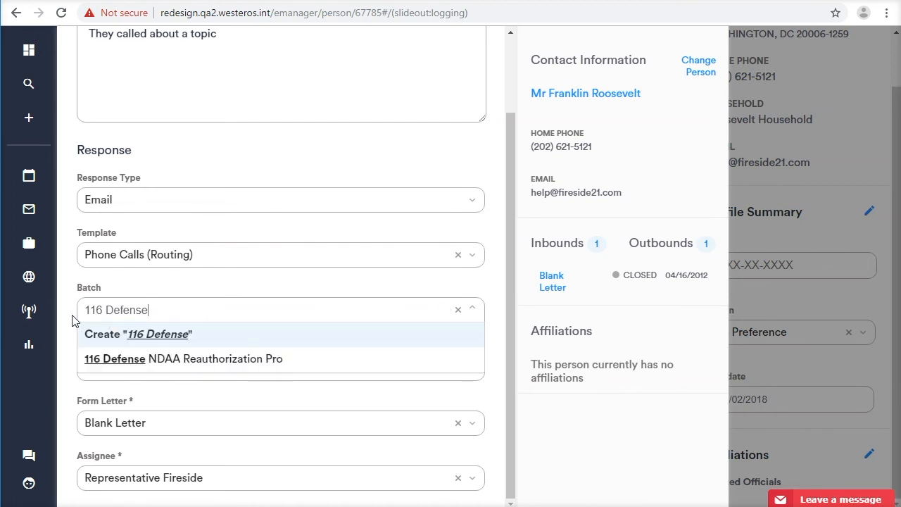
click(184, 359)
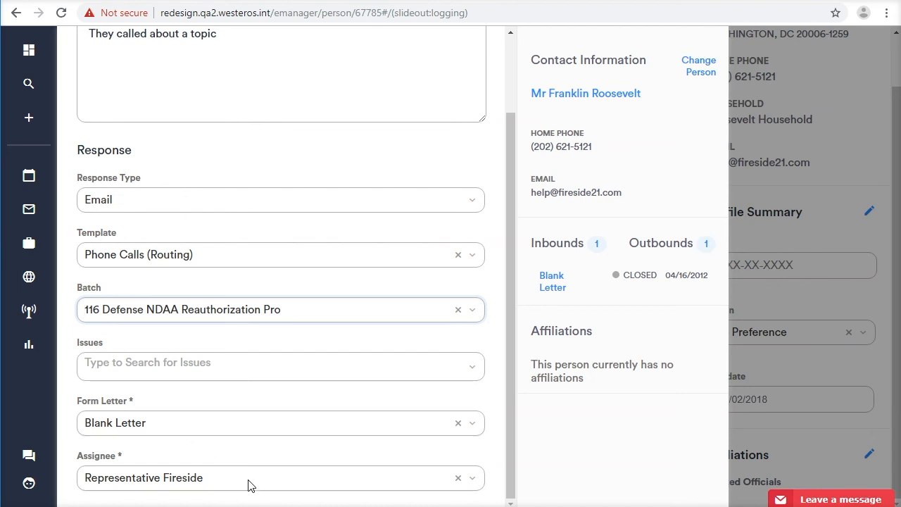
Change the message's person by searching for another constituent's first name and selecting the first matching profile.
scroll(372, 345, up, 2)
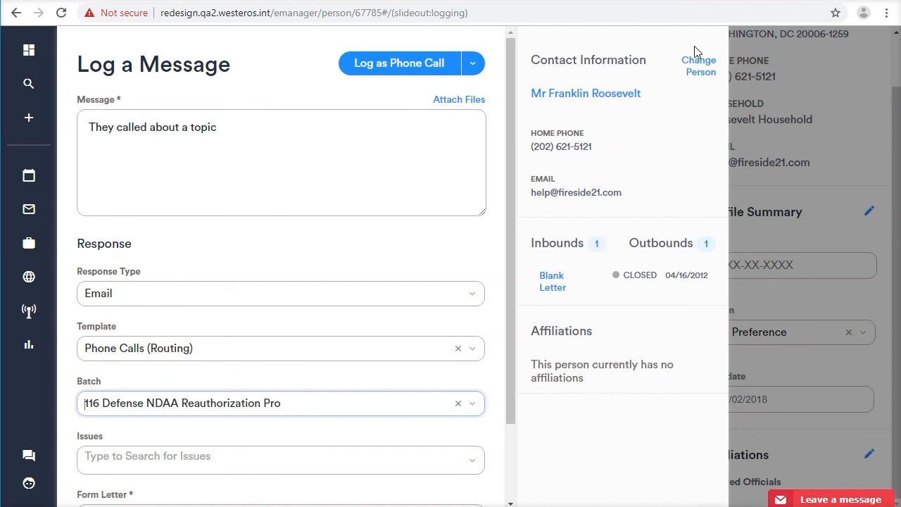
click(695, 67)
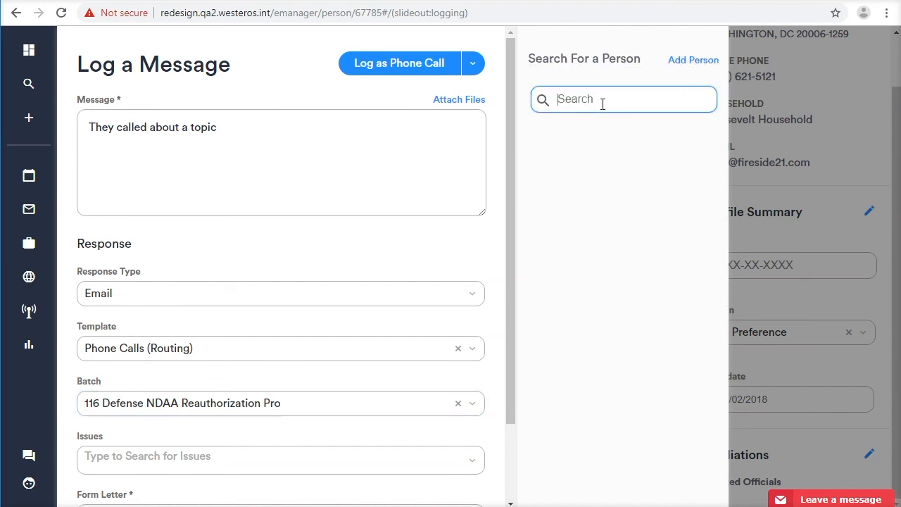
text(Eleanor)
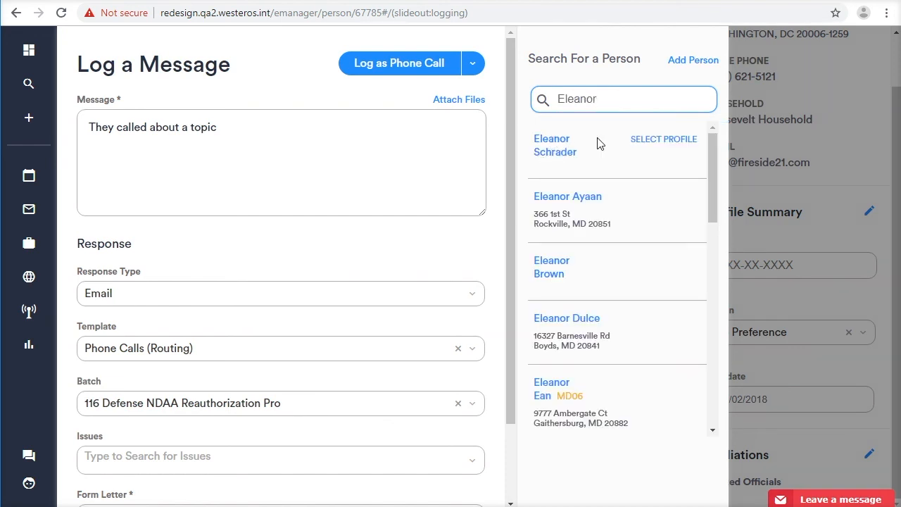
click(658, 141)
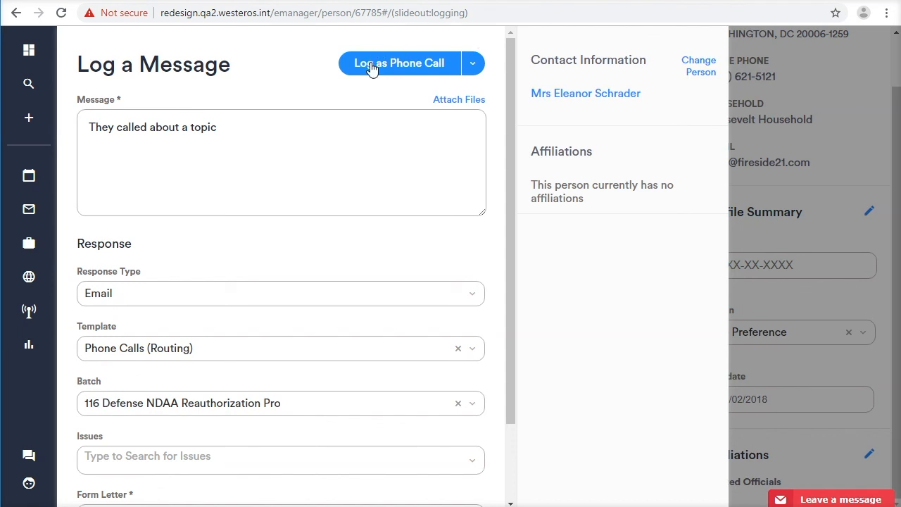
Check the available message log types and log the message as a phone call.
click(473, 63)
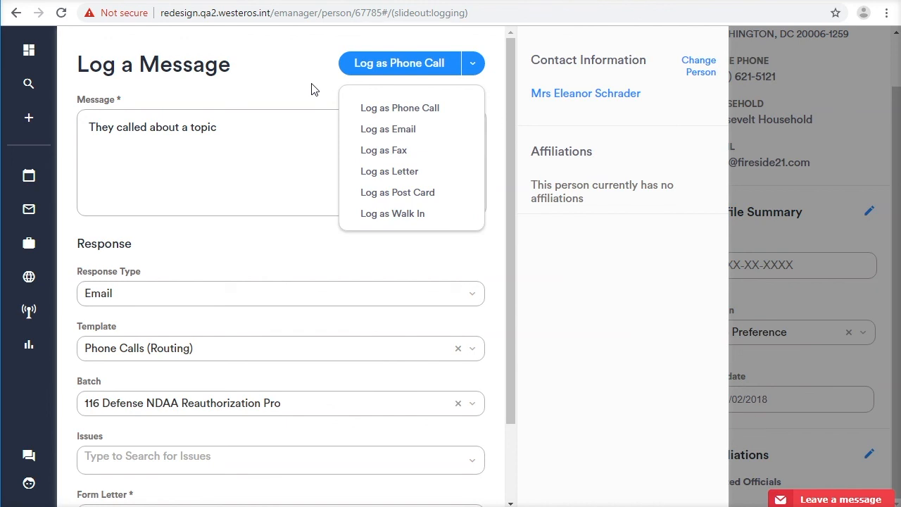
click(409, 69)
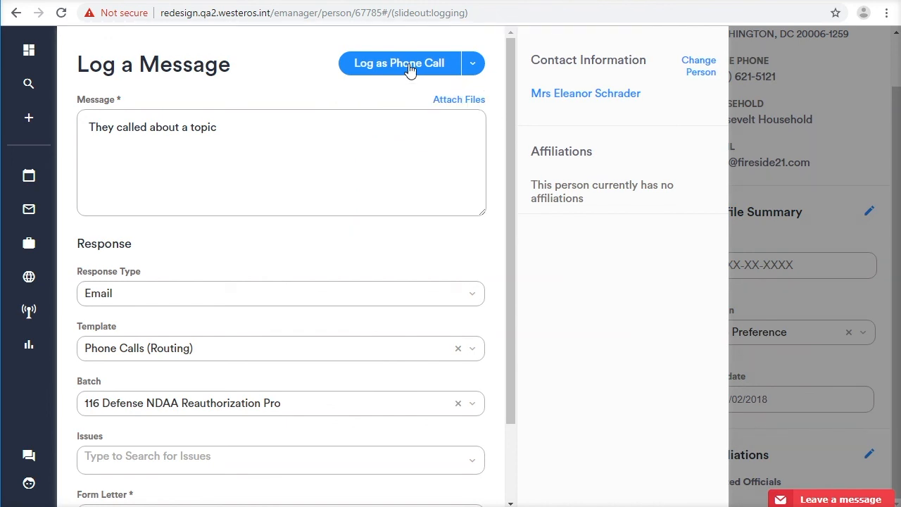
click(409, 69)
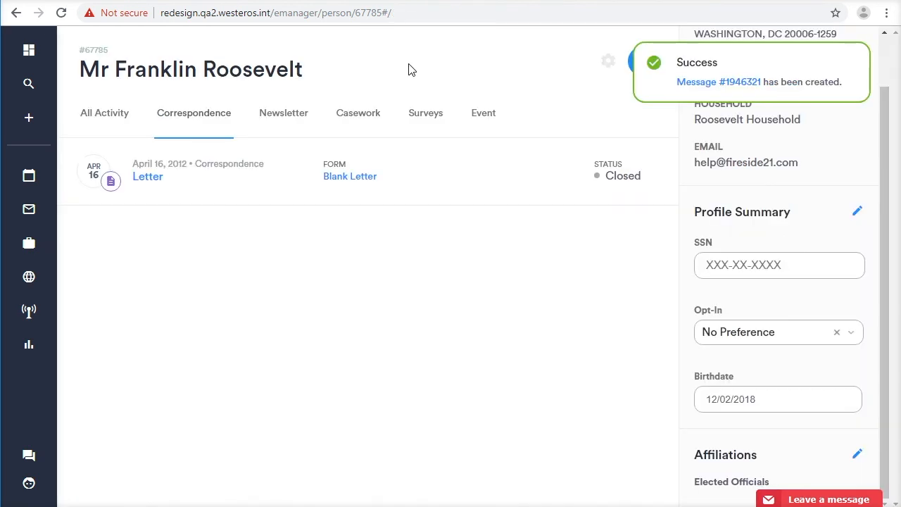